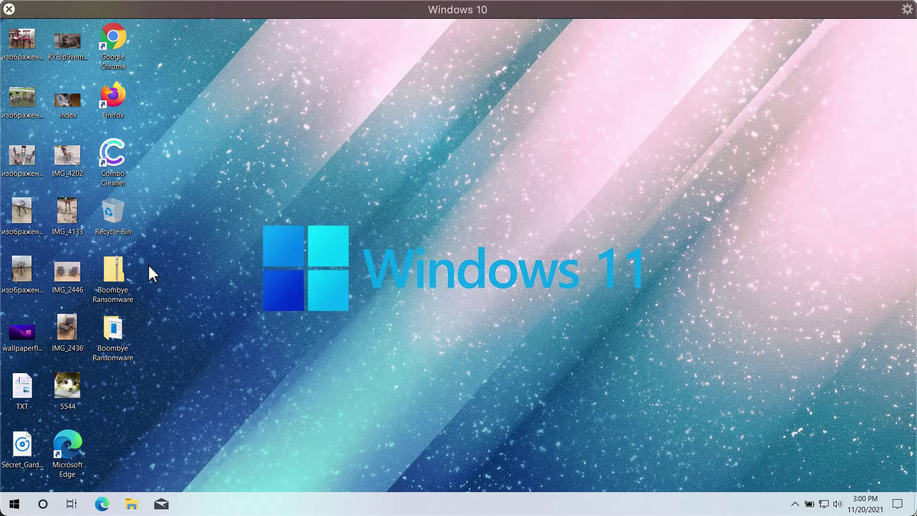
Open and close the IMG_4202 and chair photos on the desktop
double_click(78, 158)
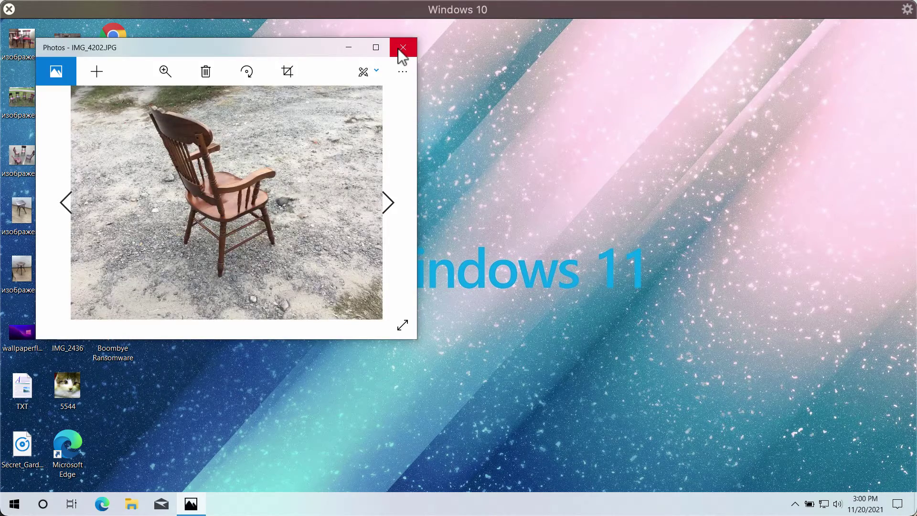
left_click(403, 45)
double_click(27, 90)
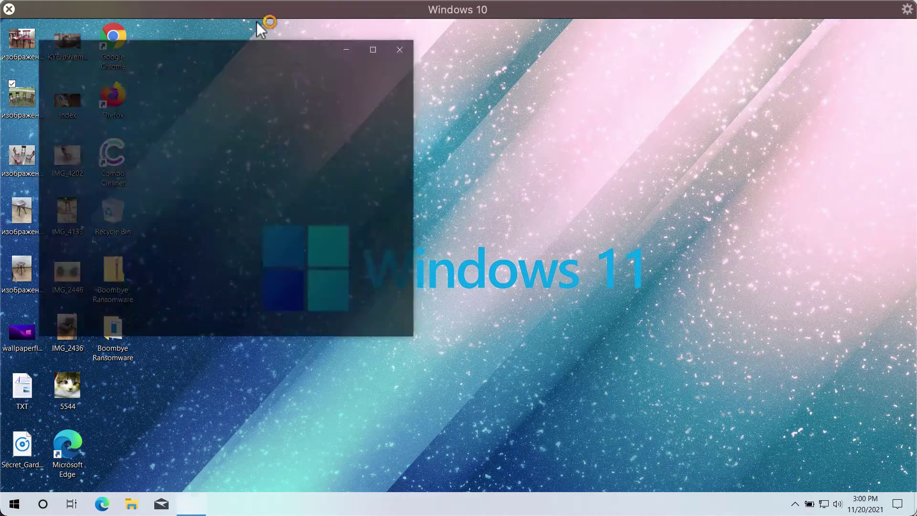
left_click(402, 45)
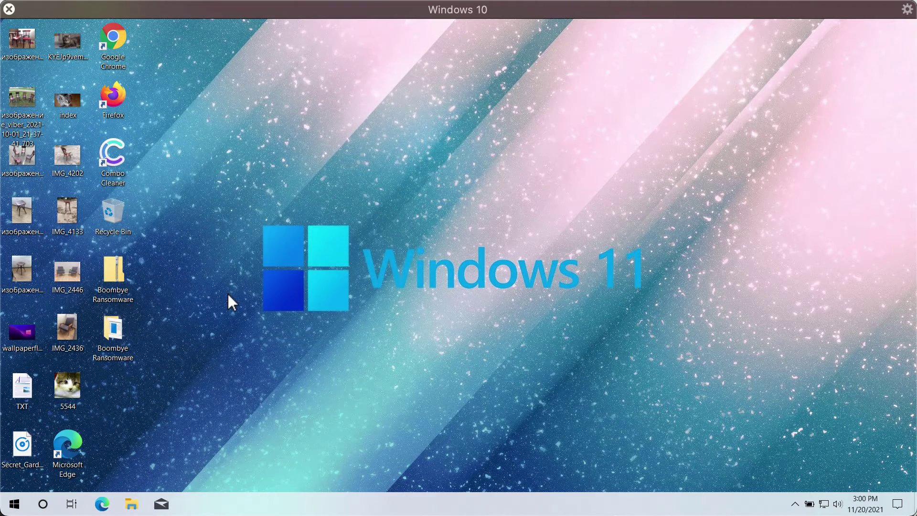
Check the ransomware application file in the Boombye Ransomware folder, then close the folder
left_click(116, 328)
double_click(116, 328)
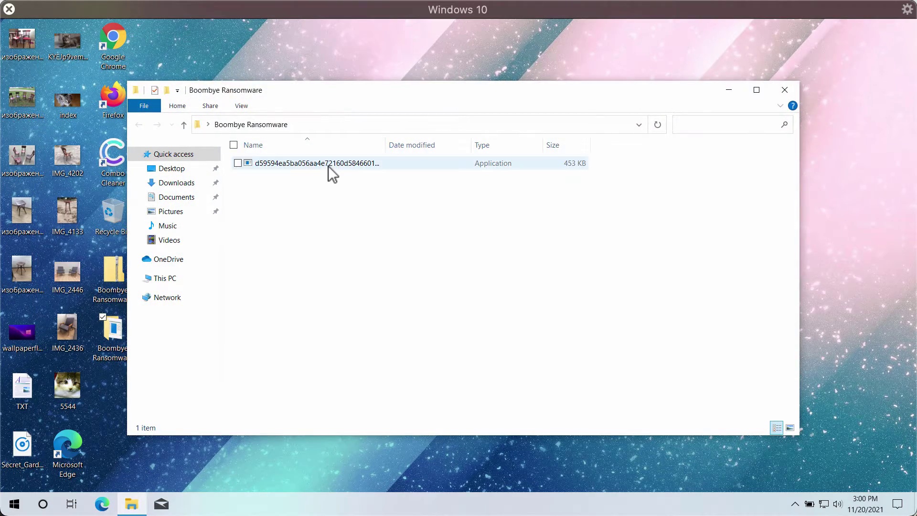
left_click(329, 164)
left_click(786, 94)
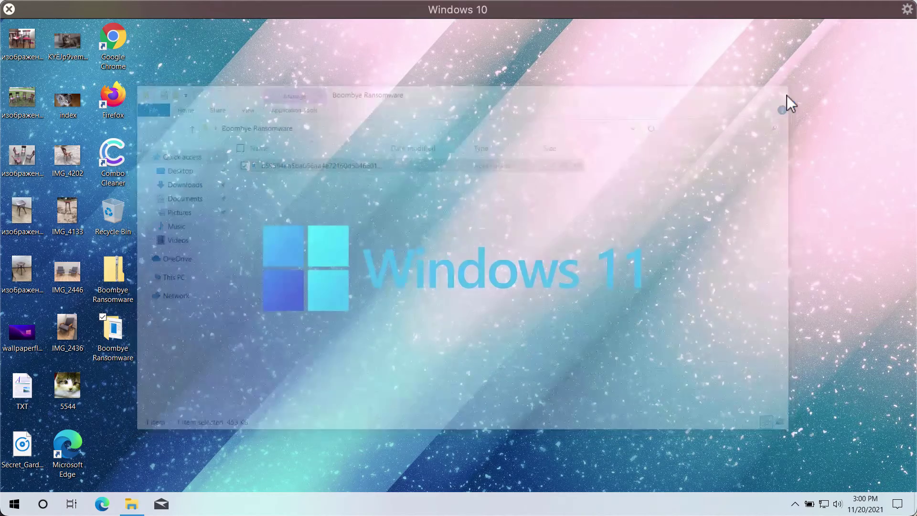
left_click(365, 177)
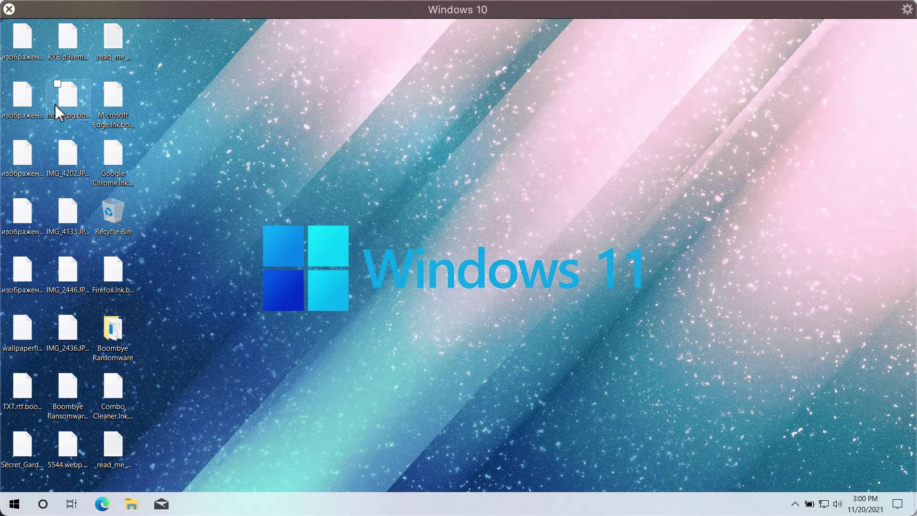
Try opening the encrypted Microsoft Edge.lnk.boombye shortcut, then open the _read_me_bro note
left_click(111, 105)
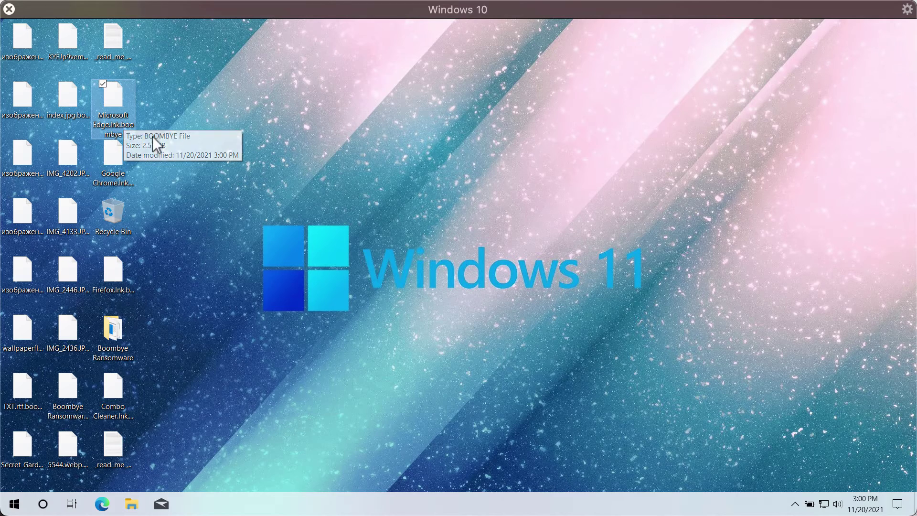
left_click(114, 116)
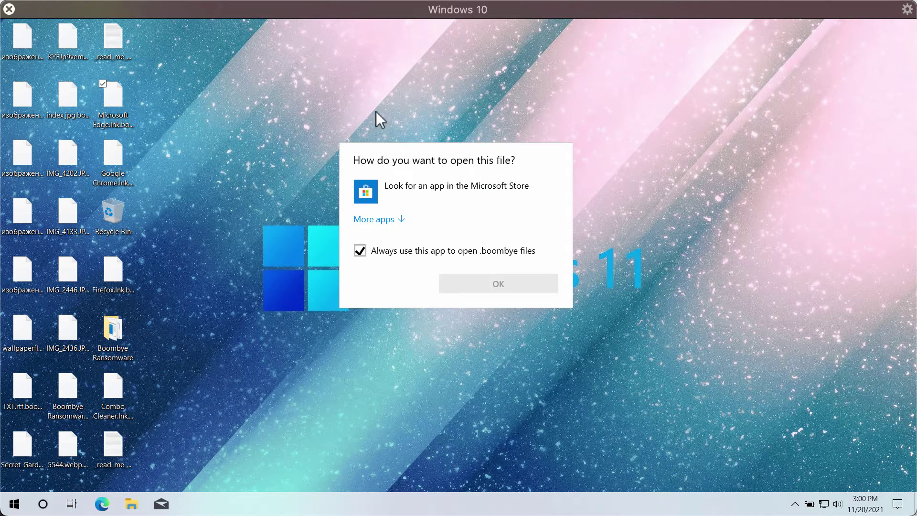
key("Escape")
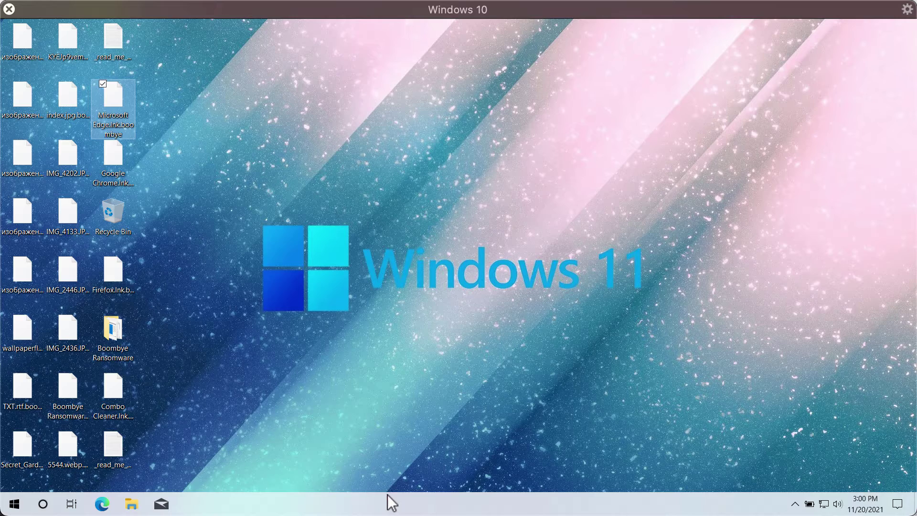
left_click(329, 423)
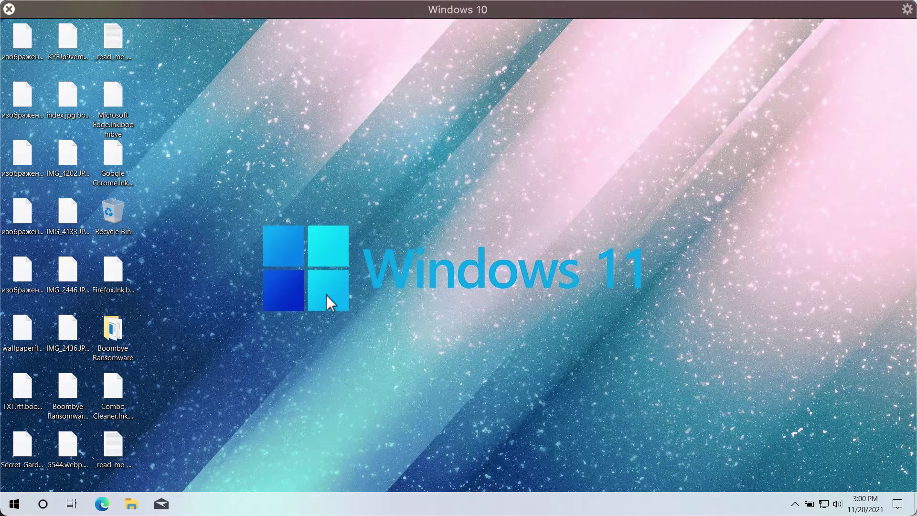
double_click(125, 48)
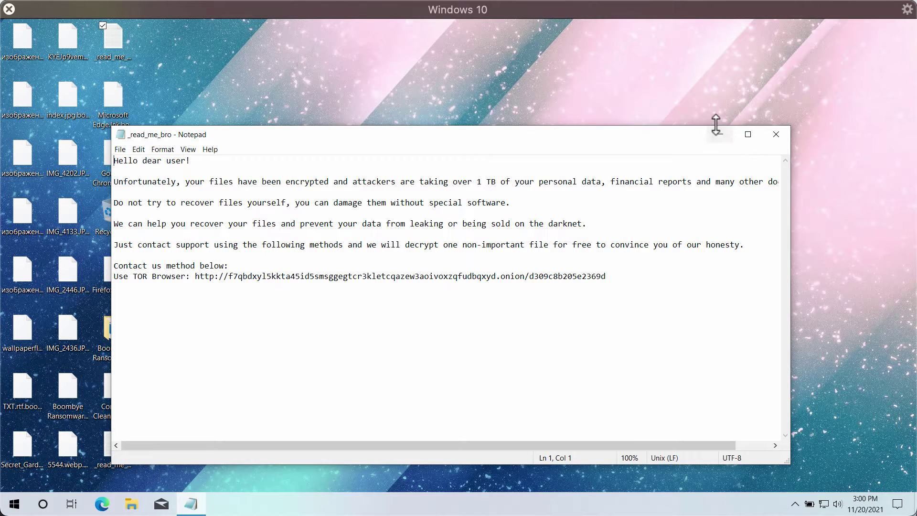
Move the _read_me_bro Notepad window up and right, then minimize it
left_click_drag(695, 133, 721, 102)
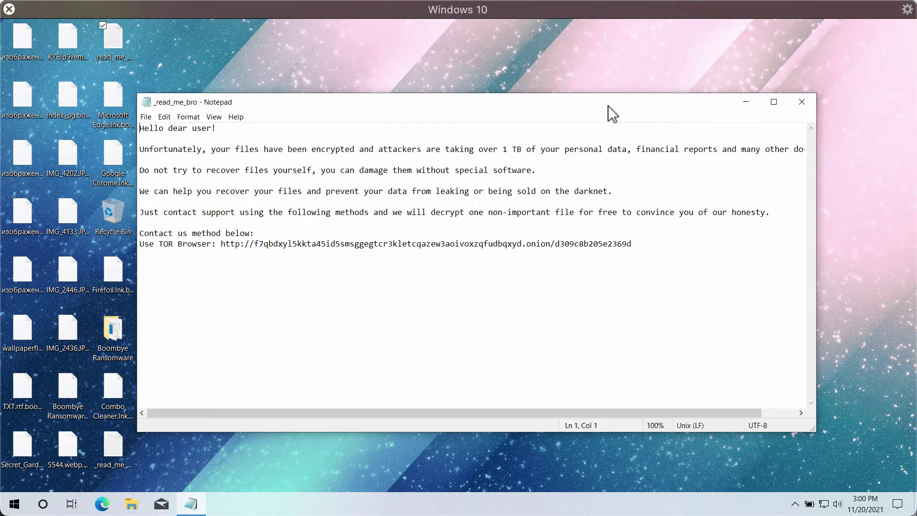
left_click(749, 103)
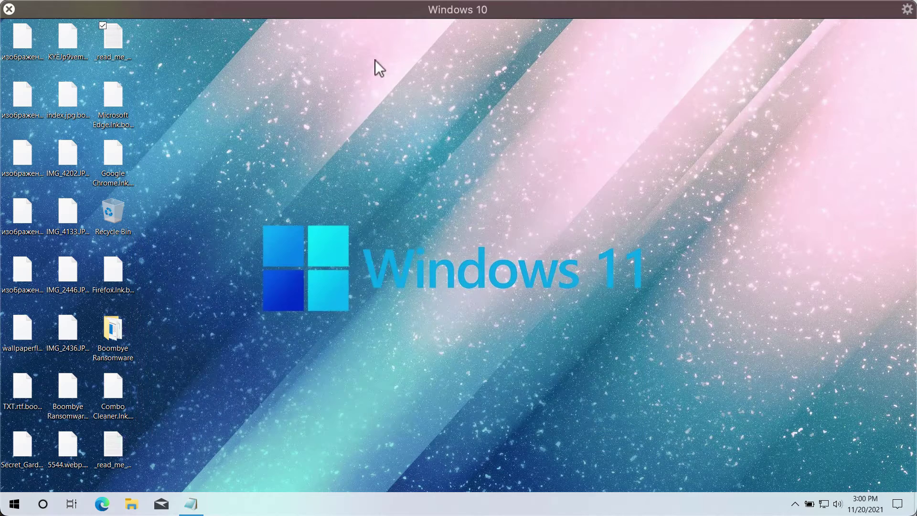
Browse from Recycle Bin to C:\Program Files (x86)\Internet Explorer and run iexplore
double_click(116, 201)
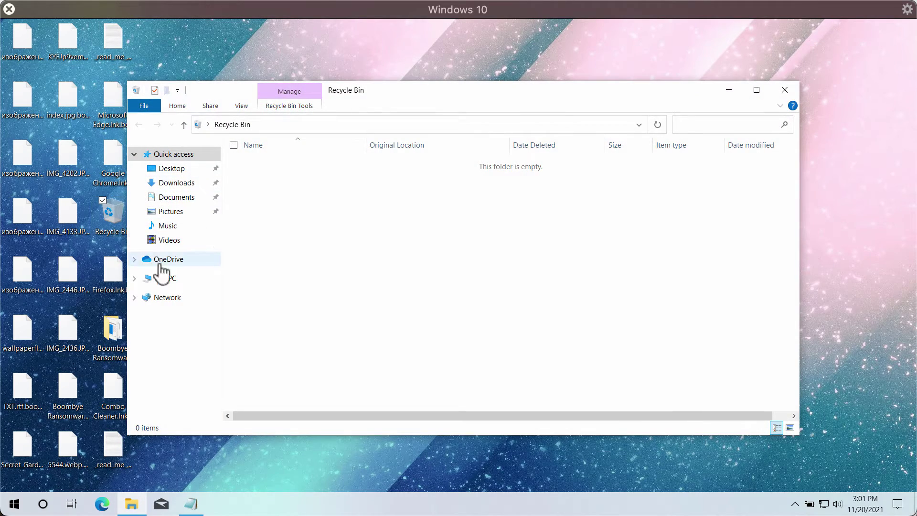
left_click(162, 279)
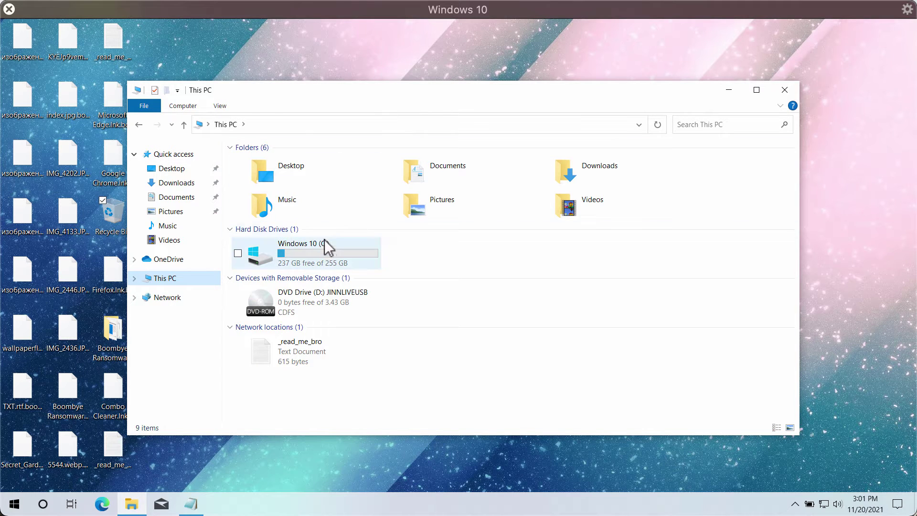
left_click(325, 248)
double_click(325, 248)
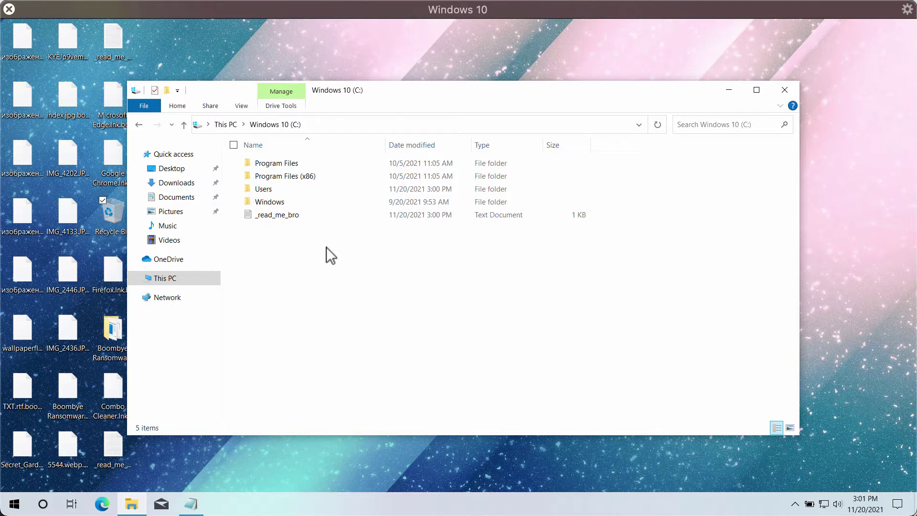
left_click(308, 174)
double_click(308, 175)
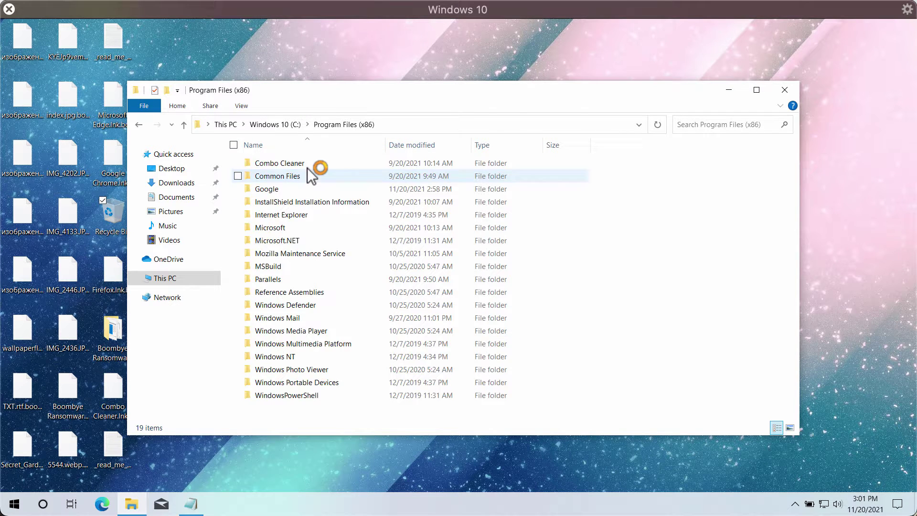
double_click(307, 215)
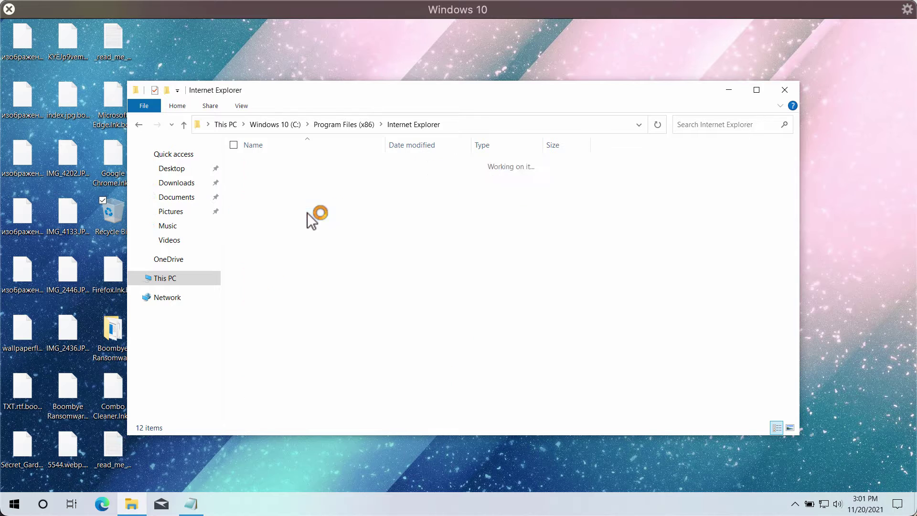
left_click(285, 288)
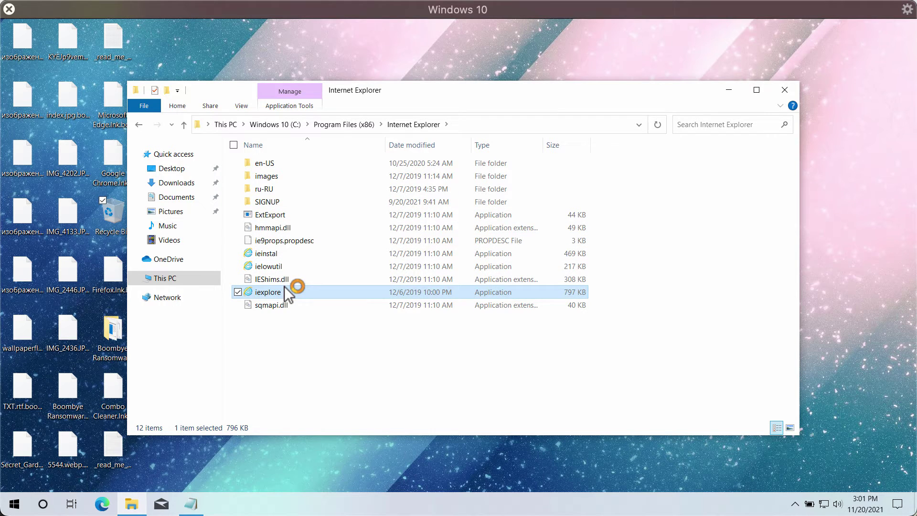
double_click(284, 287)
Close File Explorer, centre Internet Explorer and browse the combocleaner.com tab
left_click(788, 87)
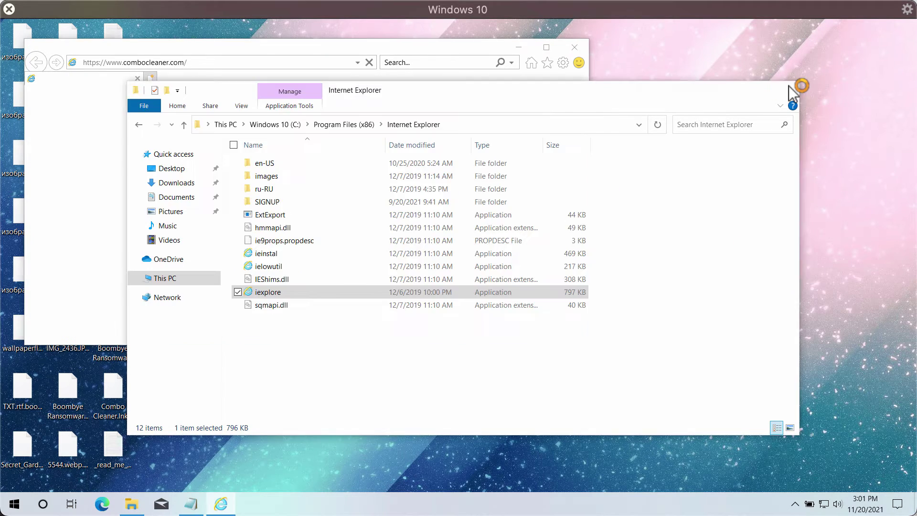
left_click_drag(454, 47, 593, 126)
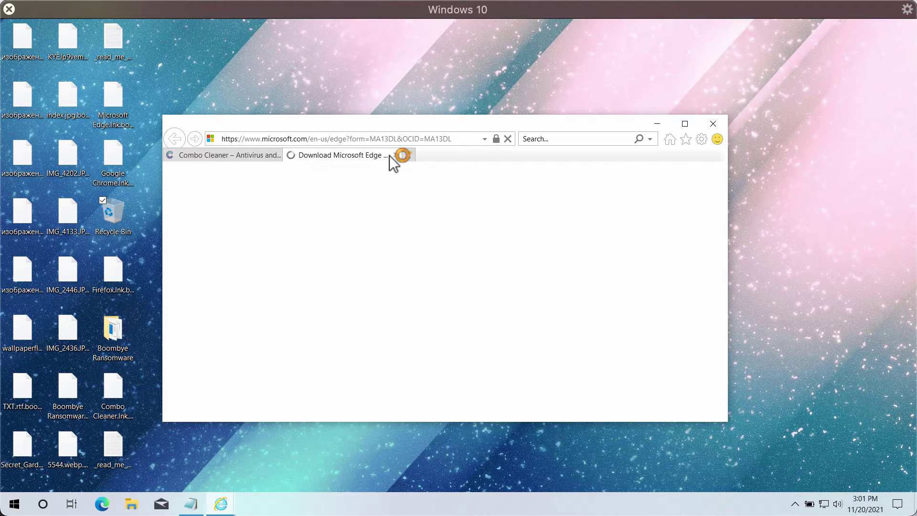
left_click(237, 151)
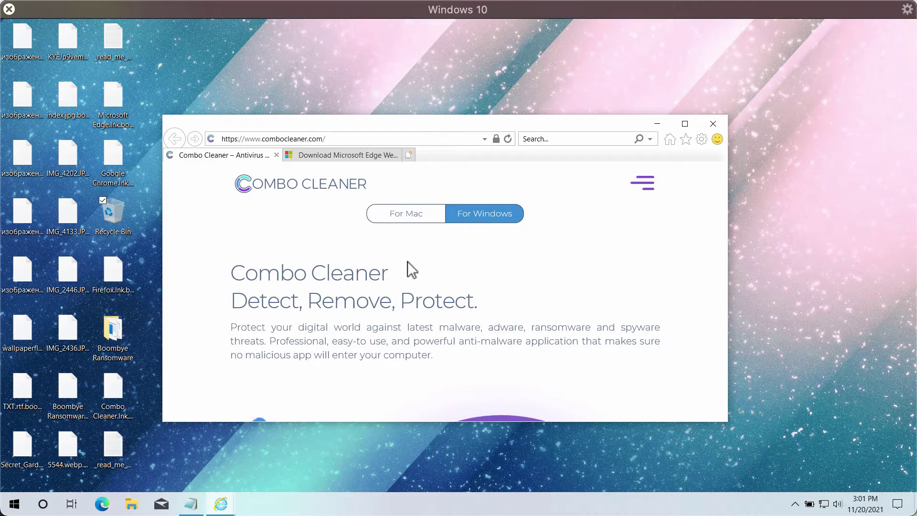
scroll(416, 274, "down", 3)
scroll(416, 275, "down", 2)
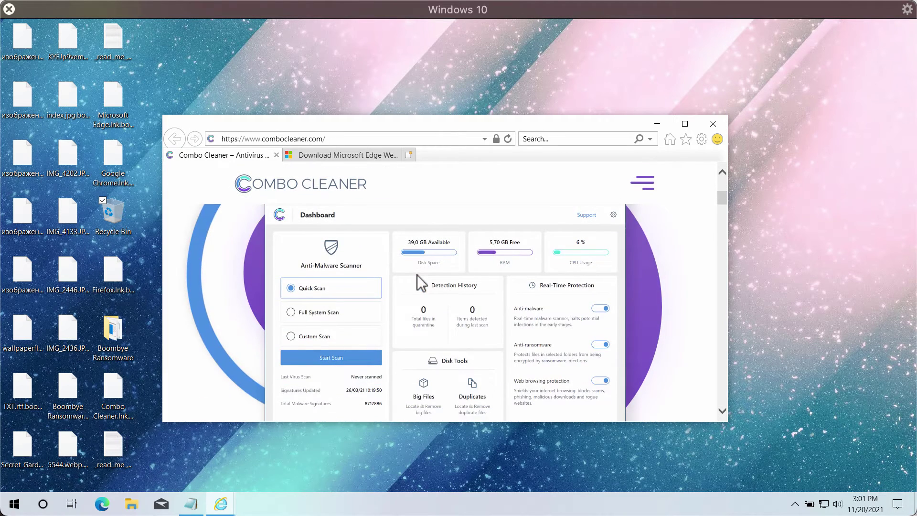
scroll(430, 354, "down", 3)
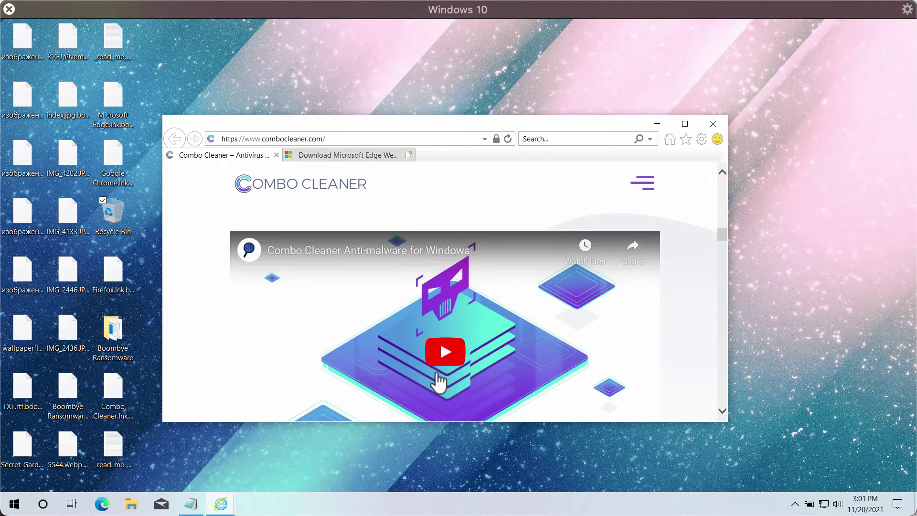
scroll(436, 383, "down", 5)
scroll(438, 381, "up", 2)
scroll(438, 382, "up", 3)
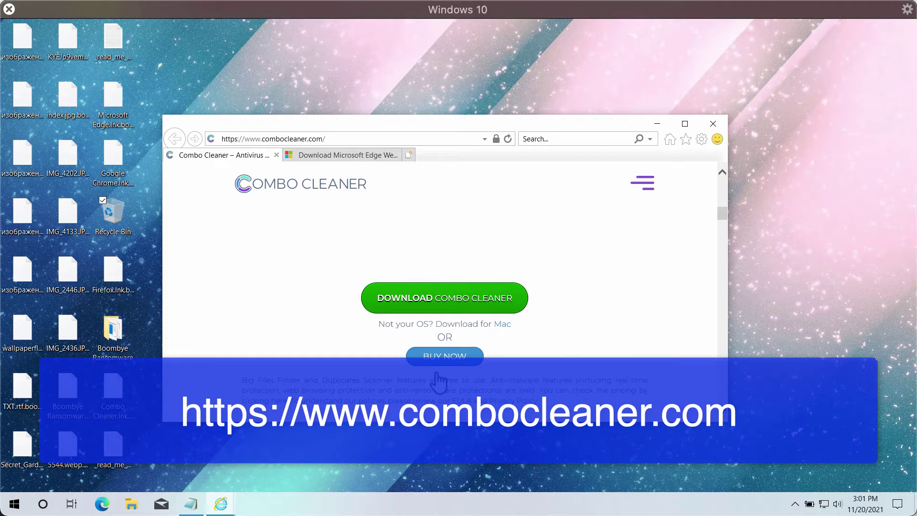
Download the Combo Cleaner installer, close all IE tabs, and accept the upgrade prompt
left_click(449, 302)
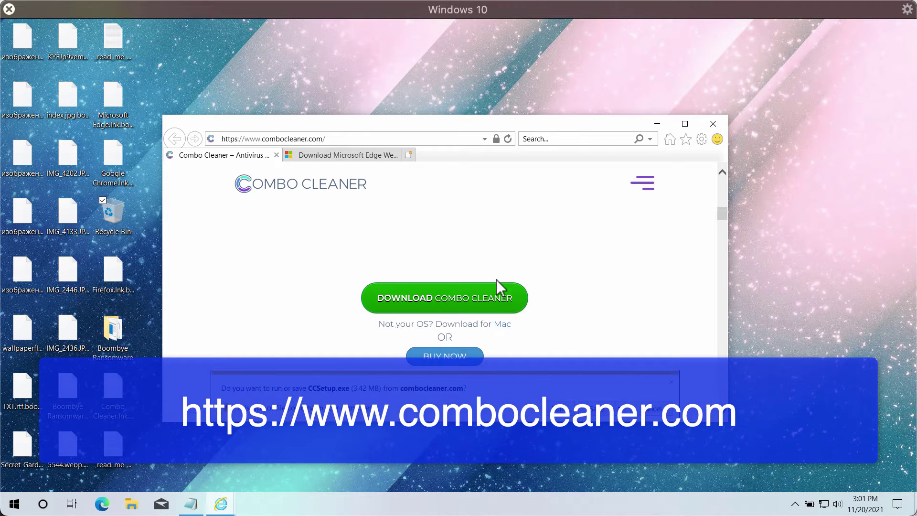
left_click(713, 123)
left_click(430, 279)
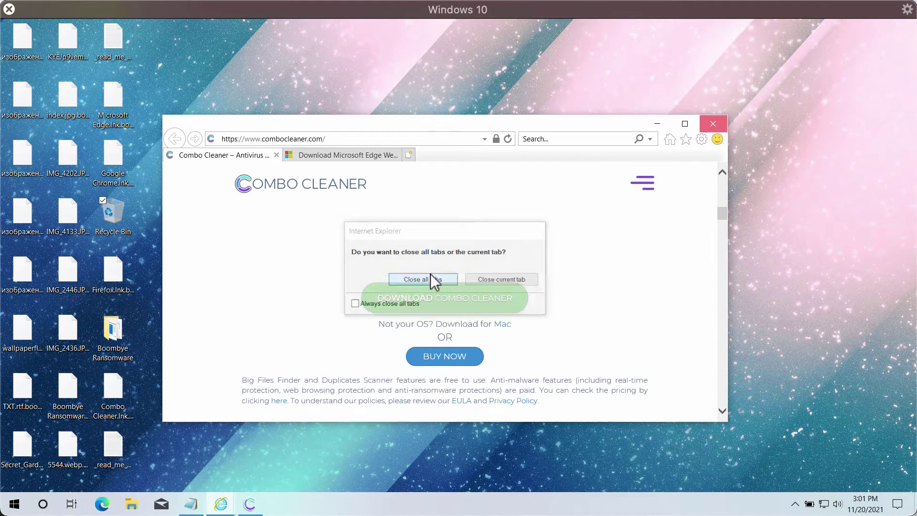
left_click(500, 296)
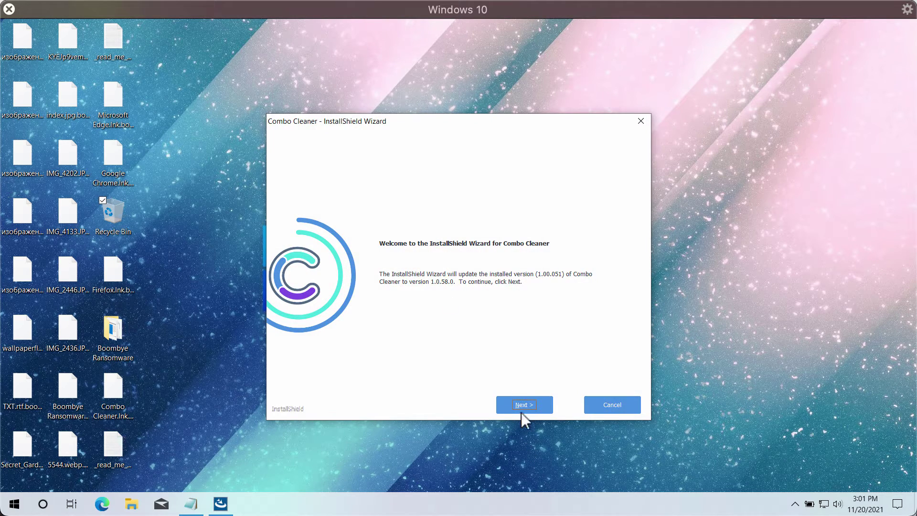
Continue the InstallShield update of Combo Cleaner to version 1.0.58.0
left_click(515, 403)
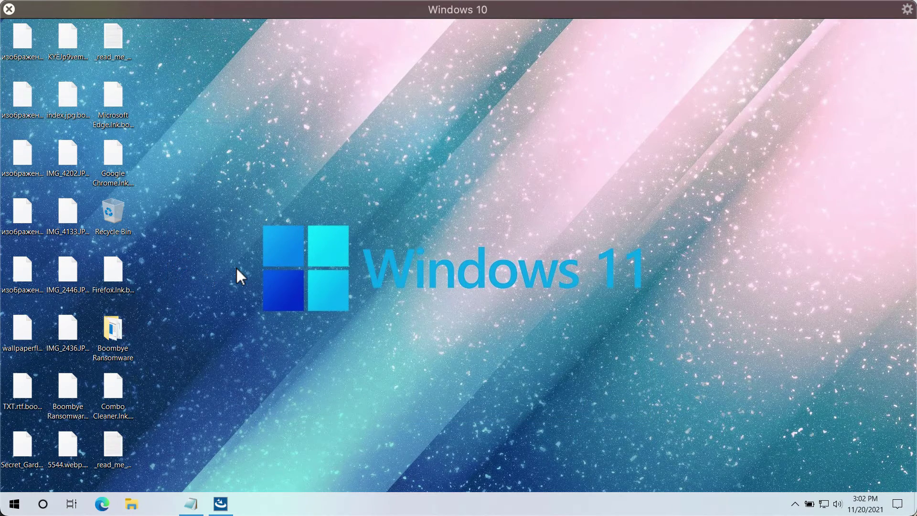
Dismiss the update notice and run ComboCleaner from C:\Program Files (x86)\Combo Cleaner
left_click(589, 405)
left_click(131, 503)
left_click(181, 277)
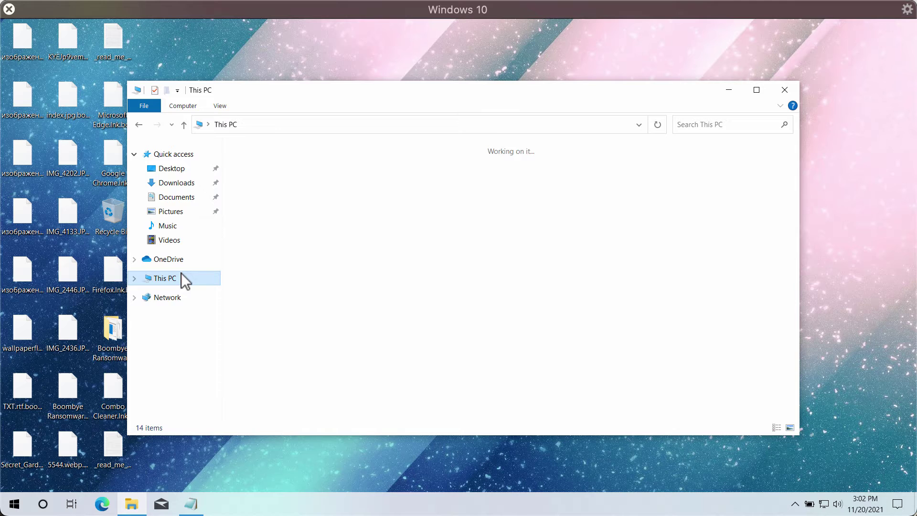
double_click(296, 257)
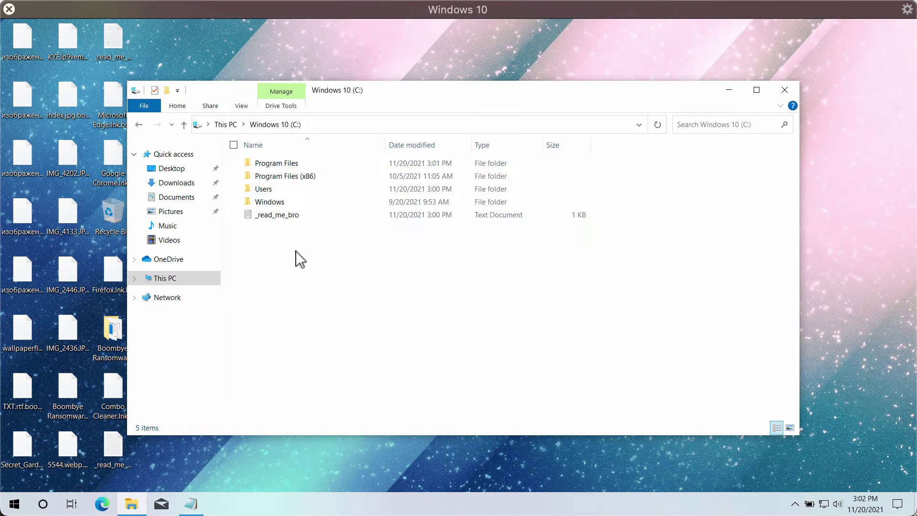
double_click(299, 176)
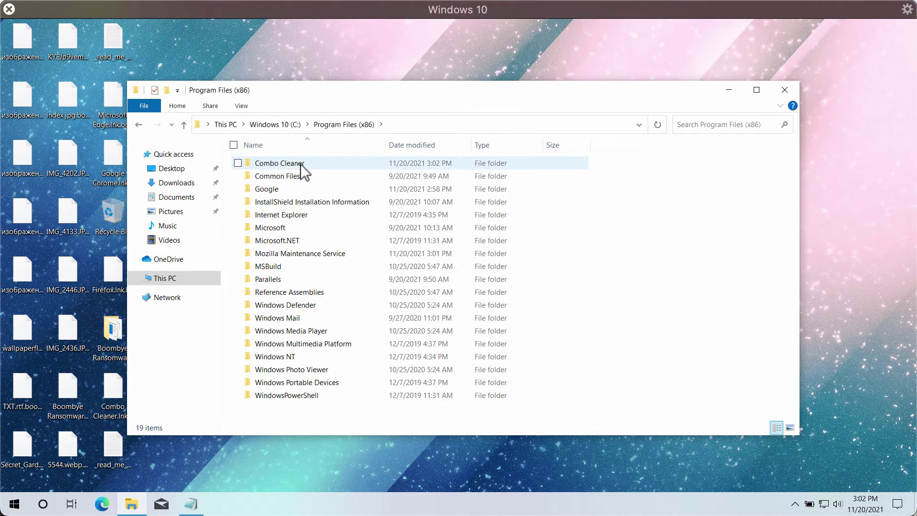
double_click(299, 165)
scroll(329, 334, "down", 2)
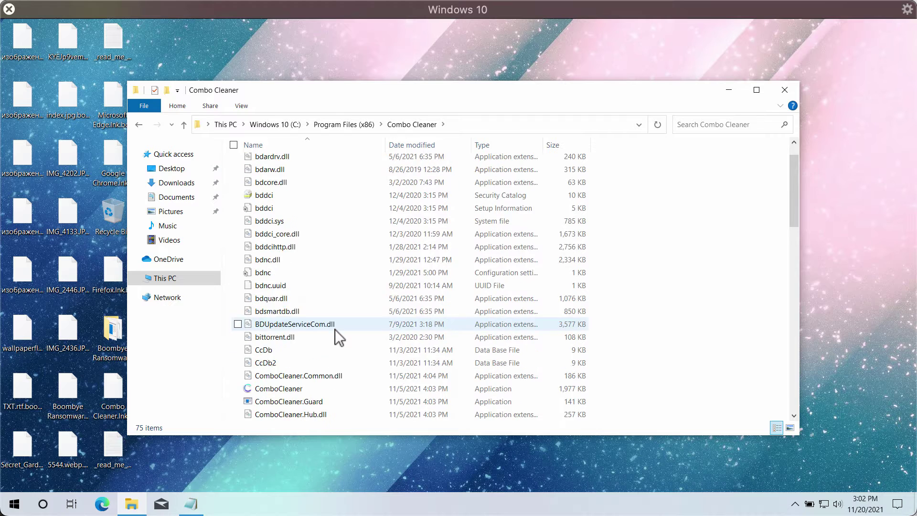
scroll(334, 328, "down", 1)
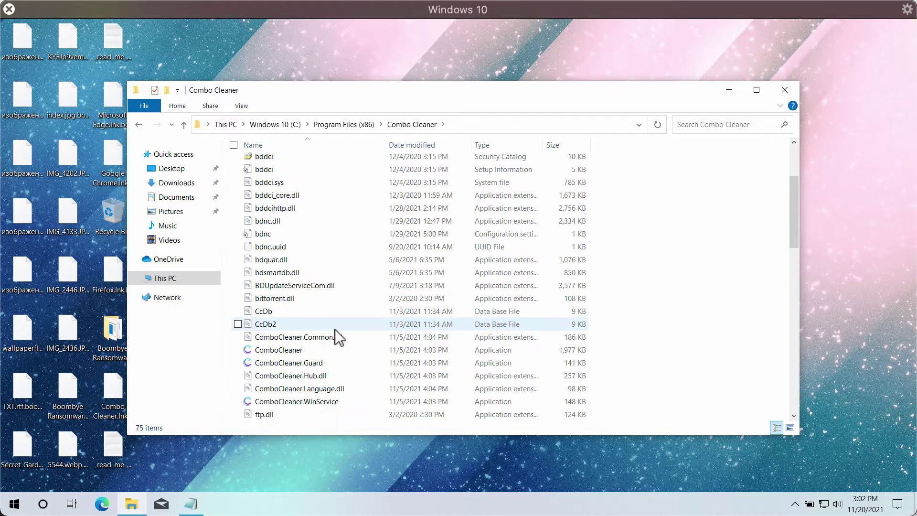
left_click(285, 348)
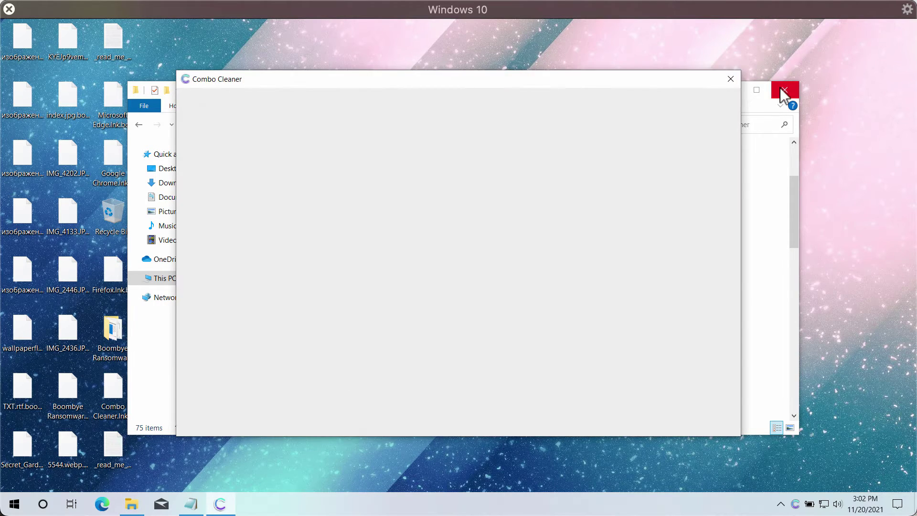
Close File Explorer and start a Quick Scan from the Combo Cleaner Dashboard
left_click(784, 90)
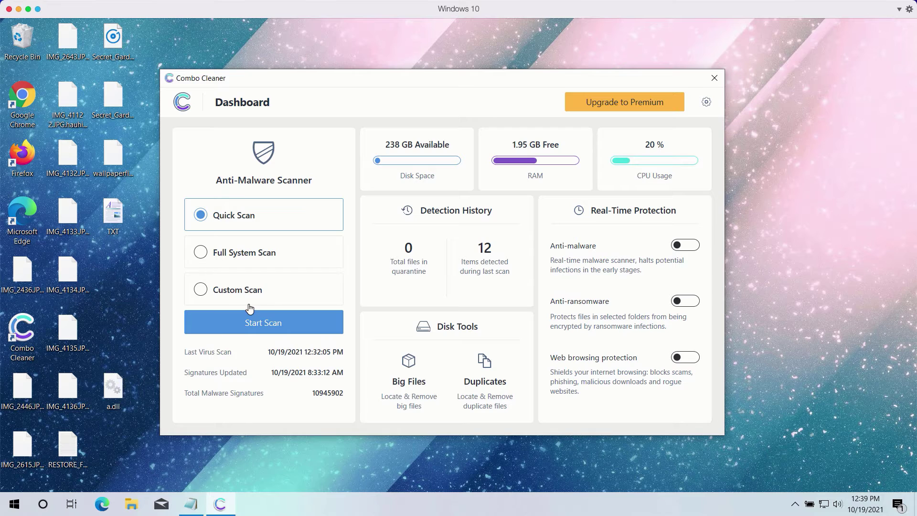
left_click(287, 324)
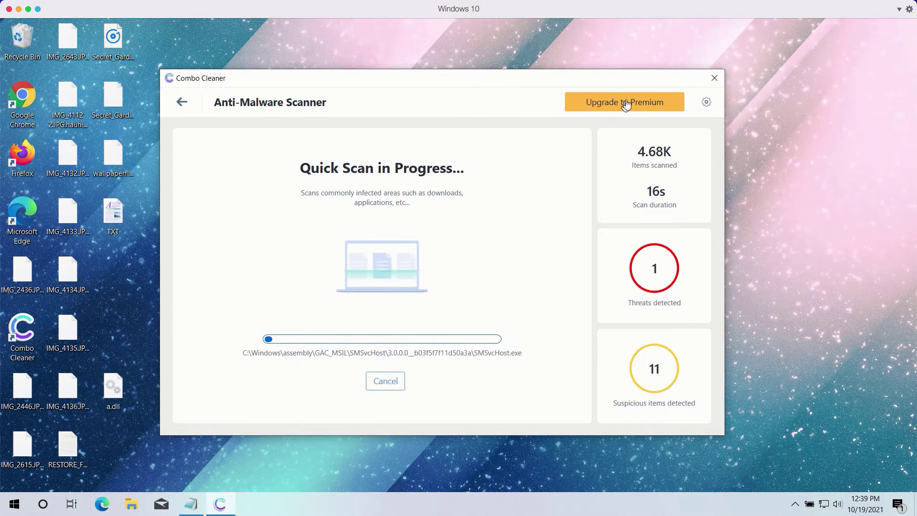
Open Combo Cleaner Settings and view the General and Anti-Ransomware sections
left_click(707, 104)
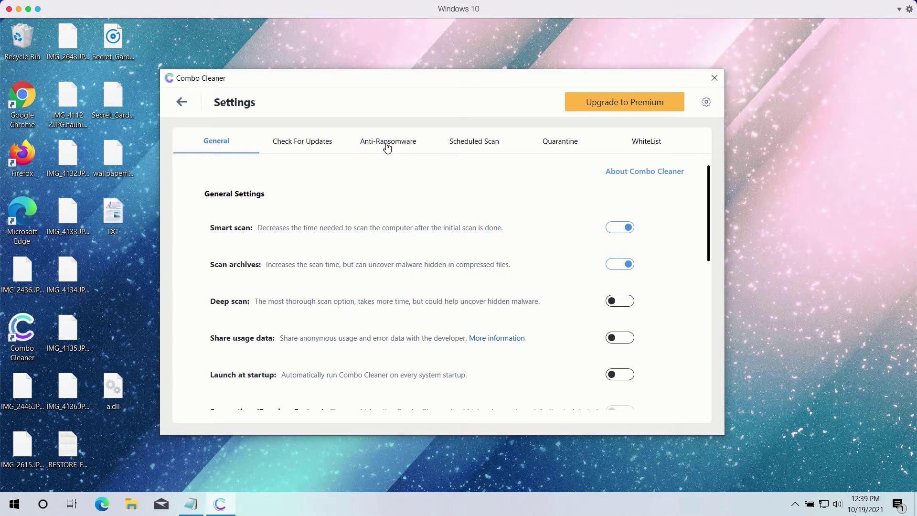
left_click(387, 143)
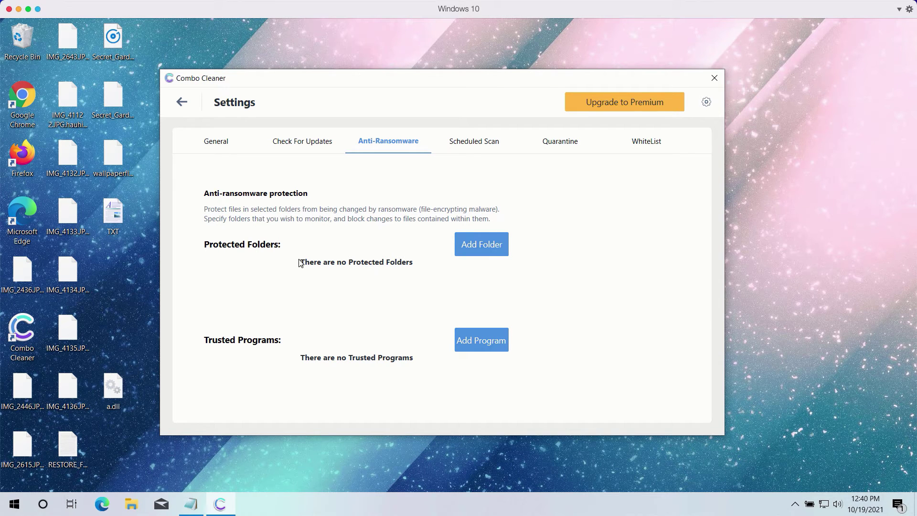
Return to the Dashboard and cancel the running Quick Scan
left_click(187, 107)
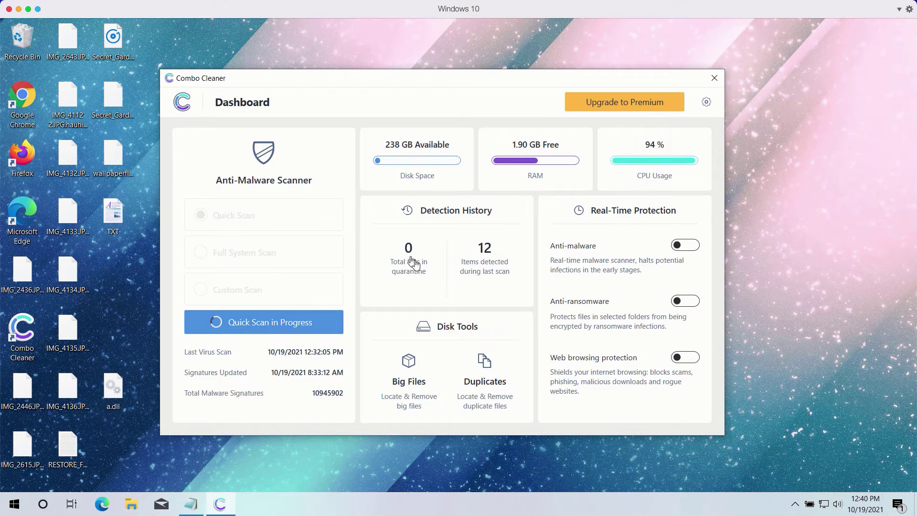
left_click(308, 327)
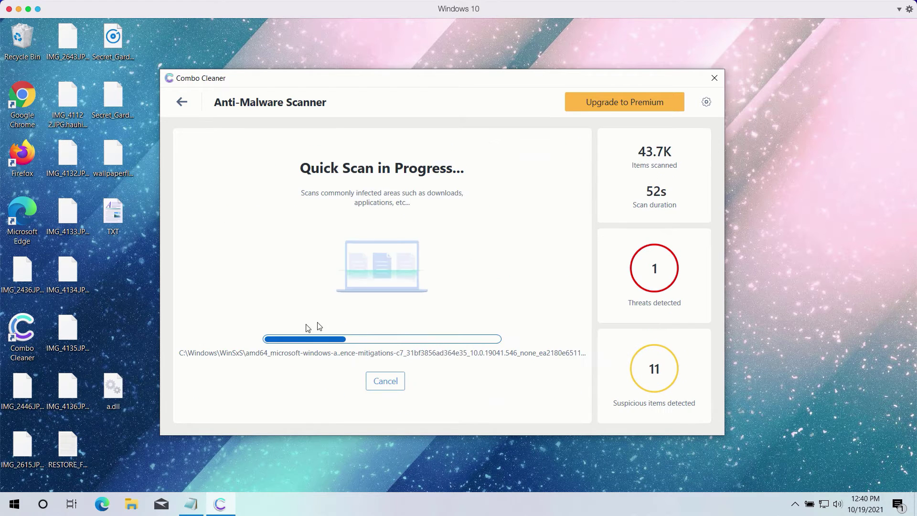
left_click(400, 381)
left_click(421, 320)
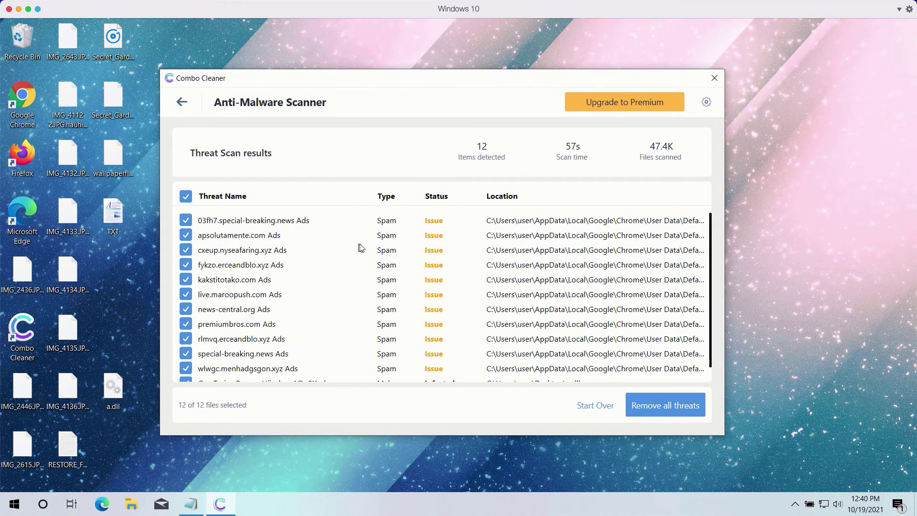
Scroll through the 12 selected Threat Scan results, including the a.dll Trojan
scroll(532, 306, "down", 1)
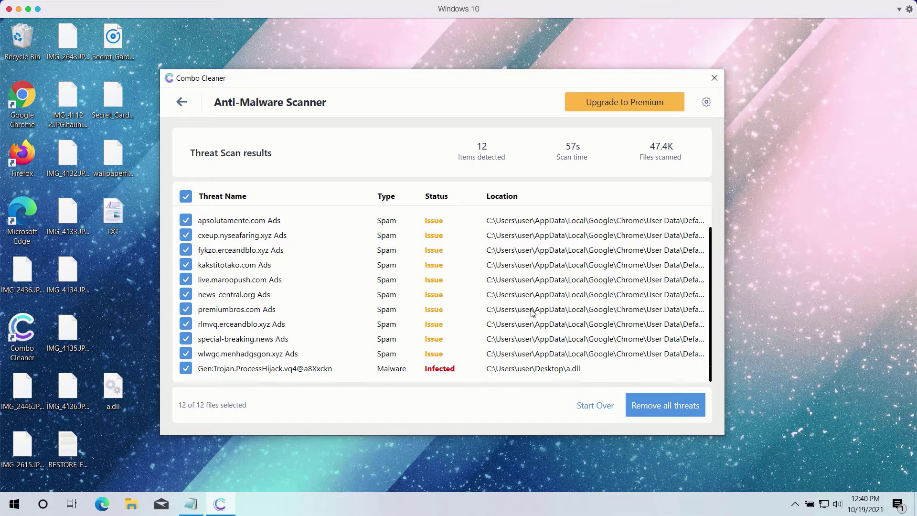
scroll(465, 281, "up", 1)
scroll(466, 280, "down", 1)
scroll(361, 297, "up", 1)
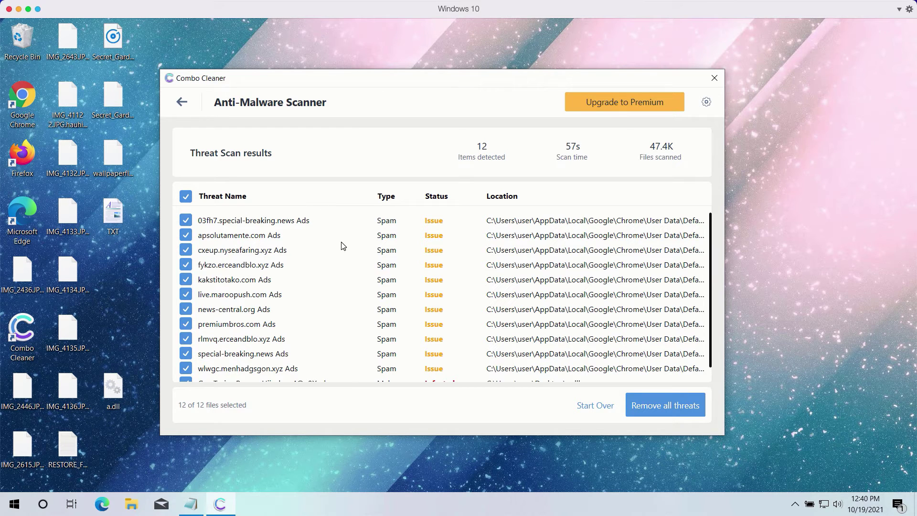
scroll(342, 246, "down", 1)
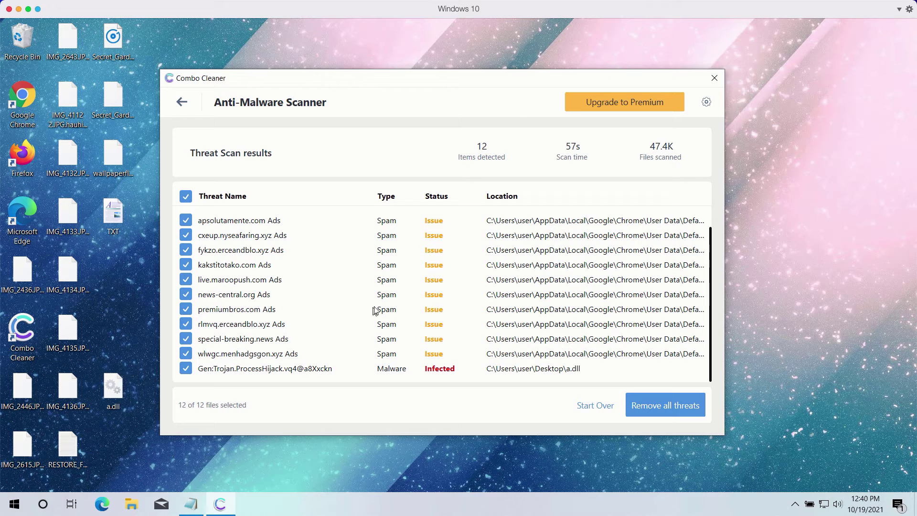